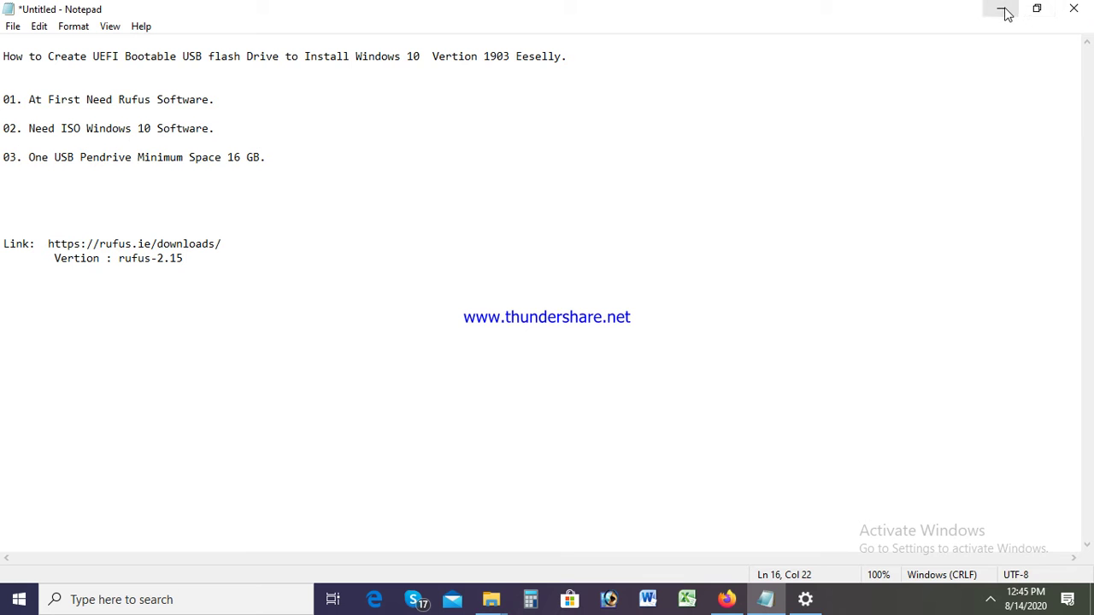
Switch to Firefox, save rufus-2.15p.exe from the rufus.ie downloads page, and open the list of downloads
left_click(1004, 9)
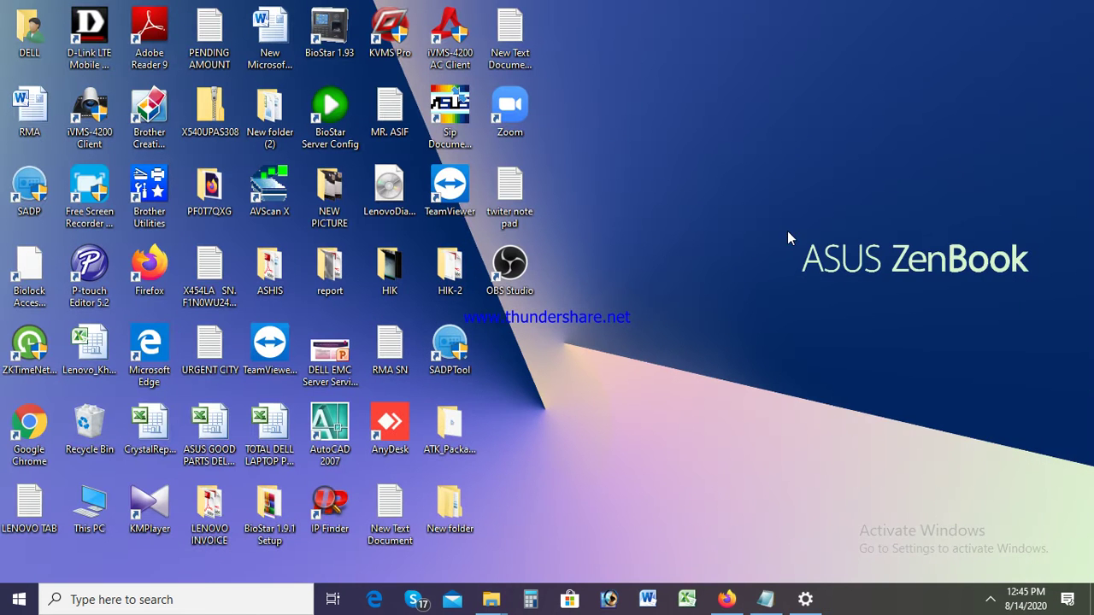
mouse_move(736, 594)
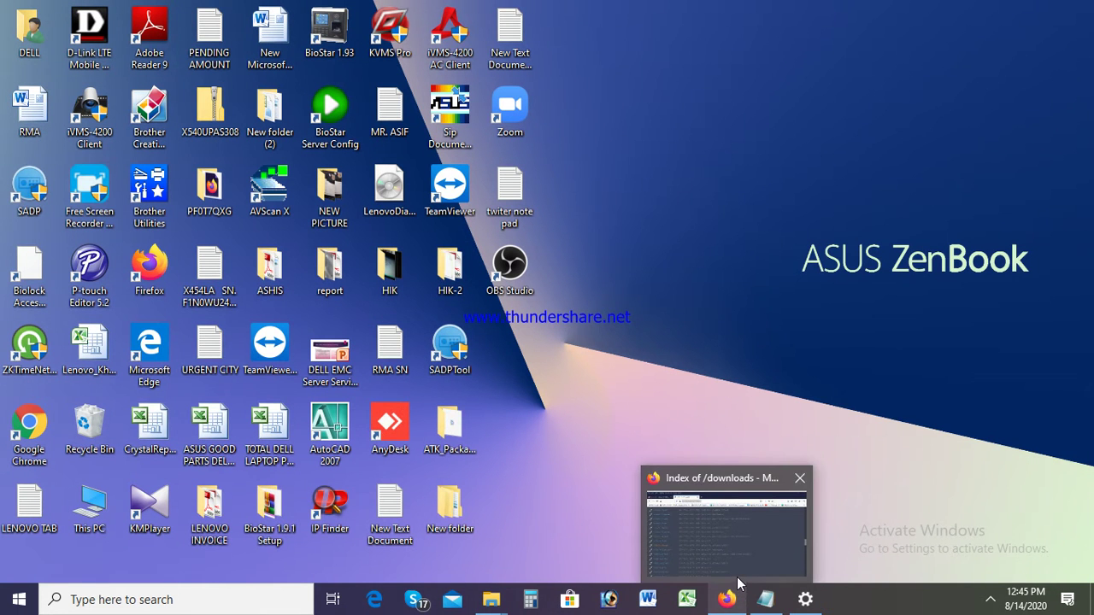
left_click(732, 567)
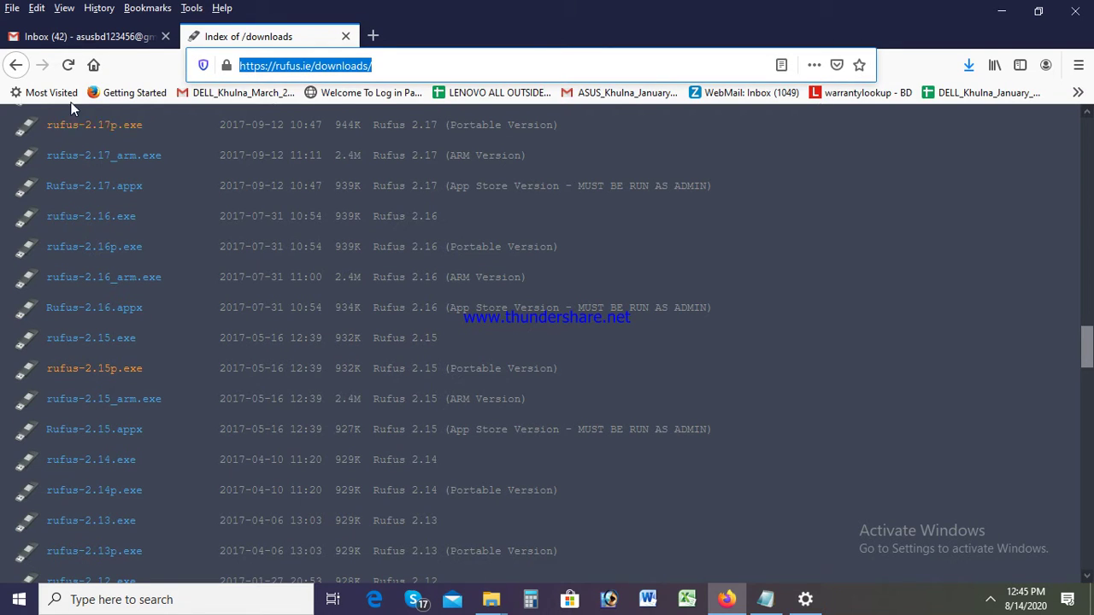
left_click(423, 61)
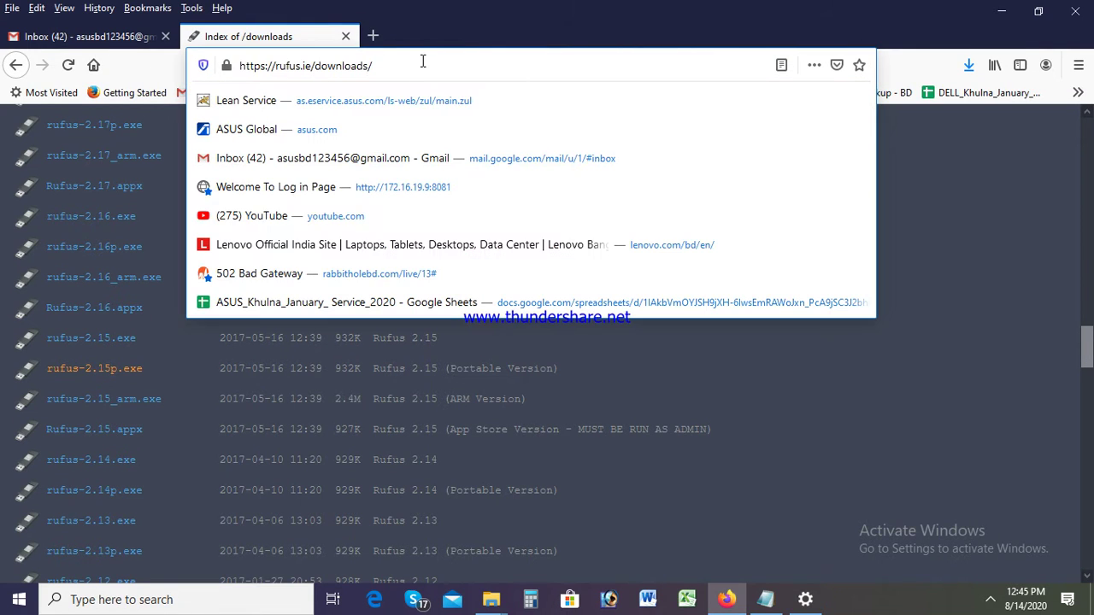
left_click(980, 205)
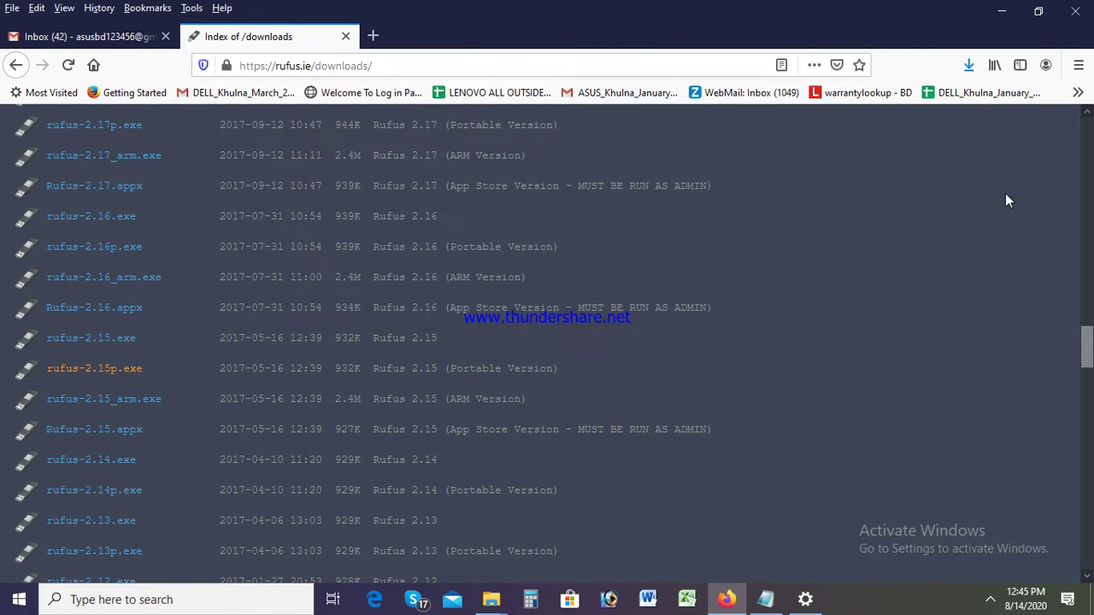
left_click(71, 377)
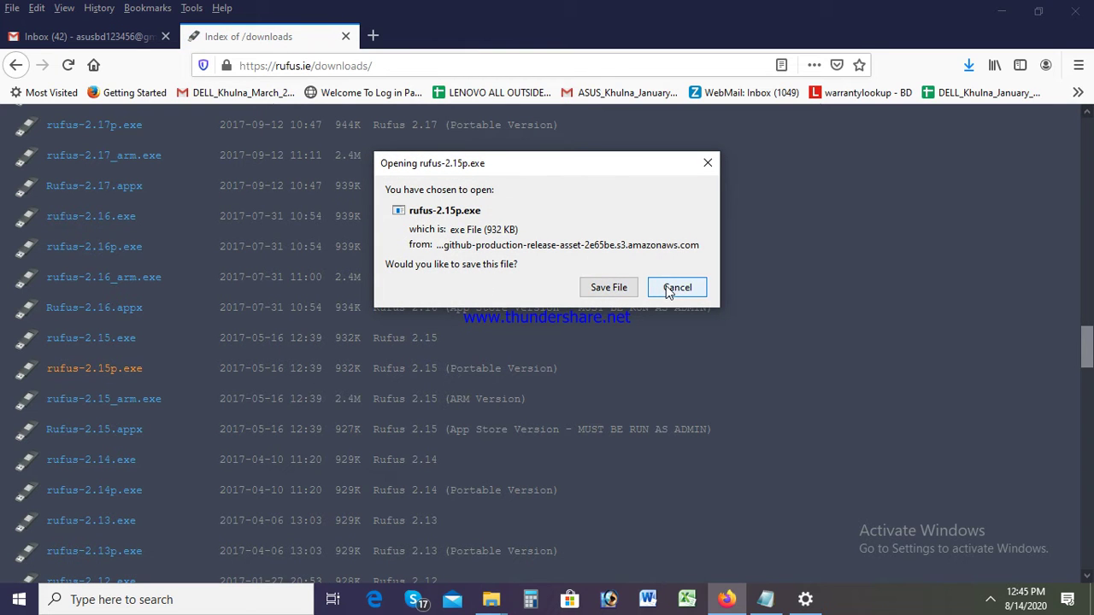
left_click(609, 289)
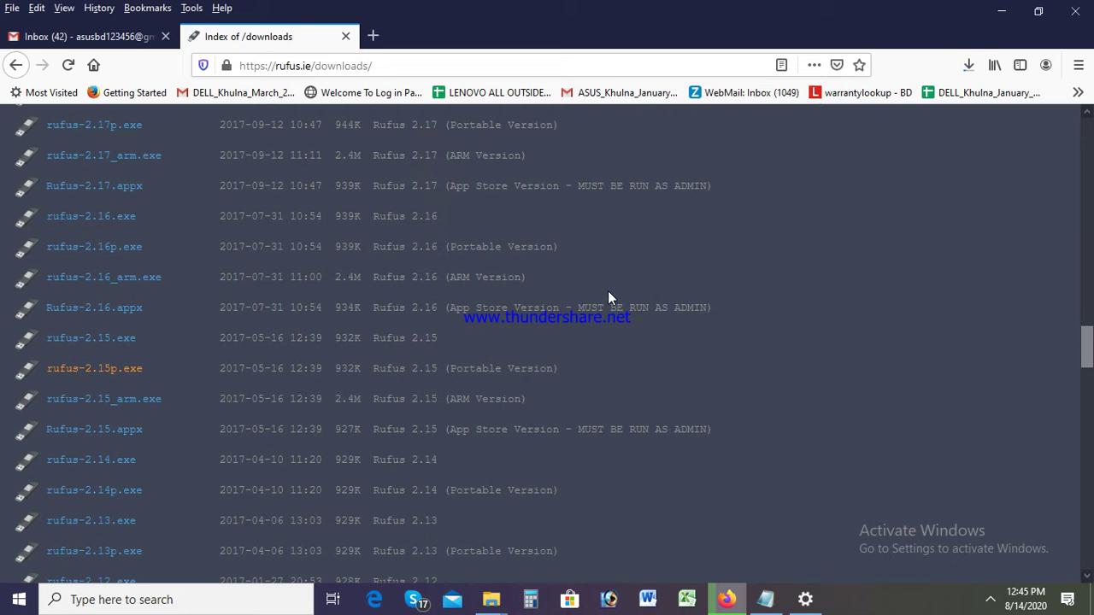
left_click(190, 8)
left_click(222, 33)
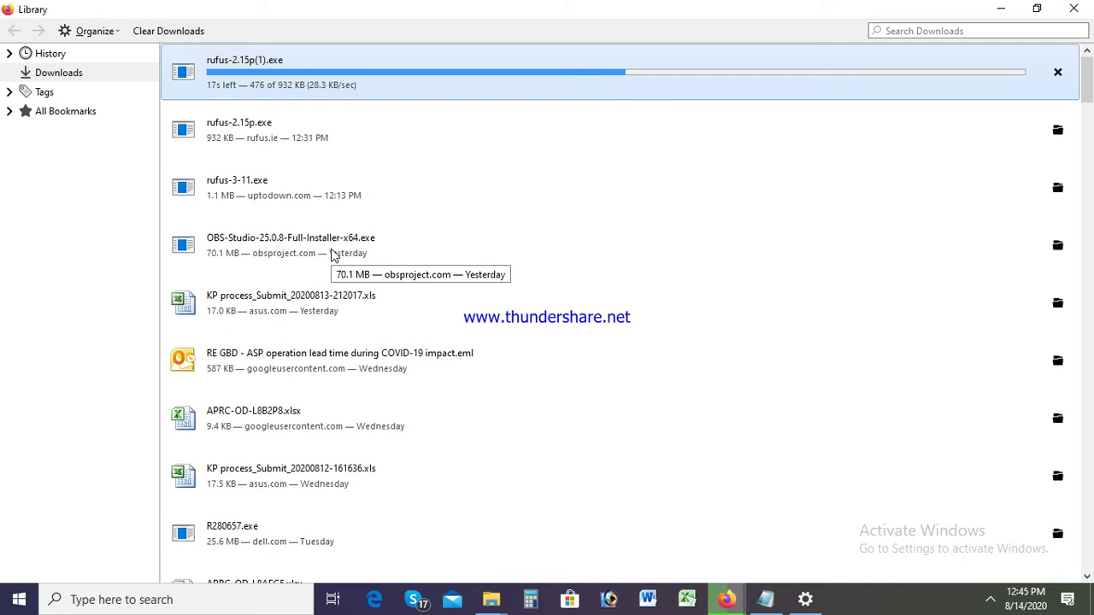
scroll(333, 256, "down", 5)
scroll(333, 256, "down", 5)
scroll(333, 256, "up", 10)
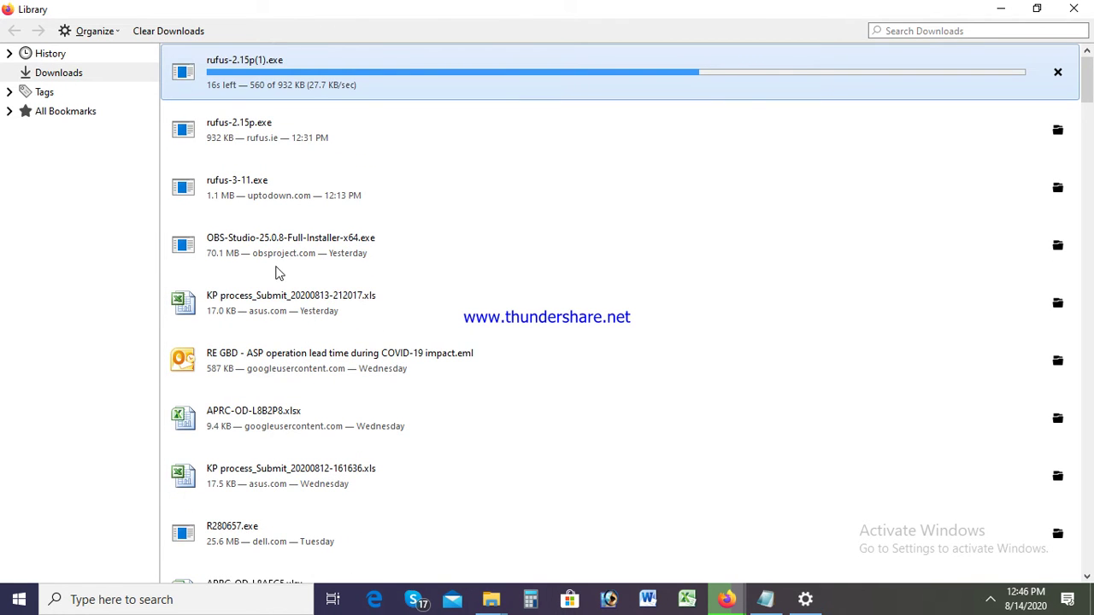
scroll(277, 271, "down", 4)
scroll(276, 257, "up", 4)
scroll(276, 248, "down", 8)
scroll(277, 250, "up", 8)
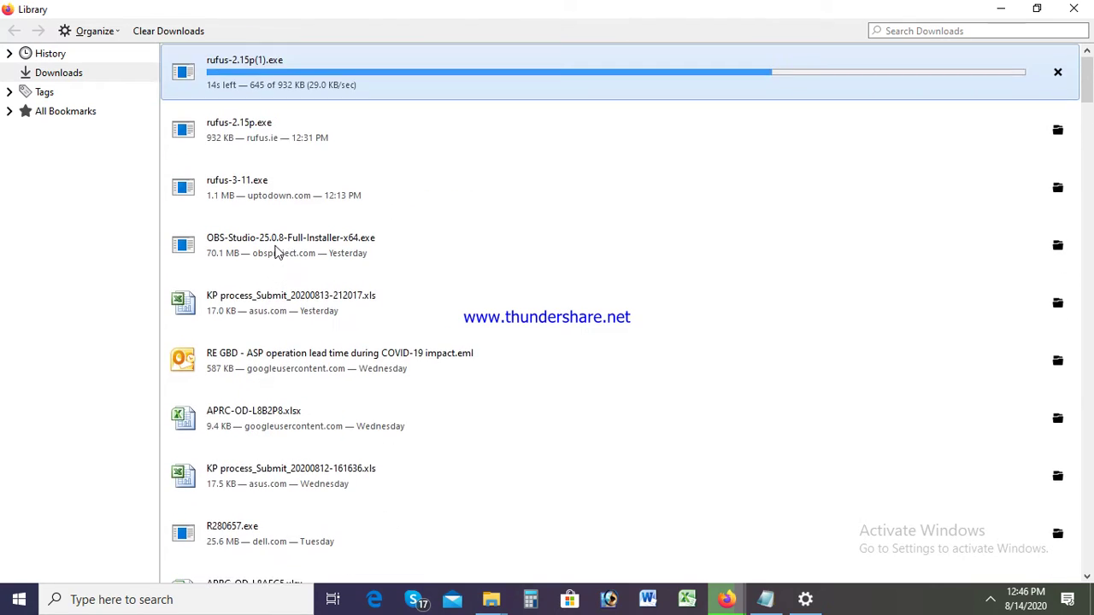
scroll(276, 252, "down", 1)
scroll(276, 252, "up", 1)
scroll(277, 249, "down", 5)
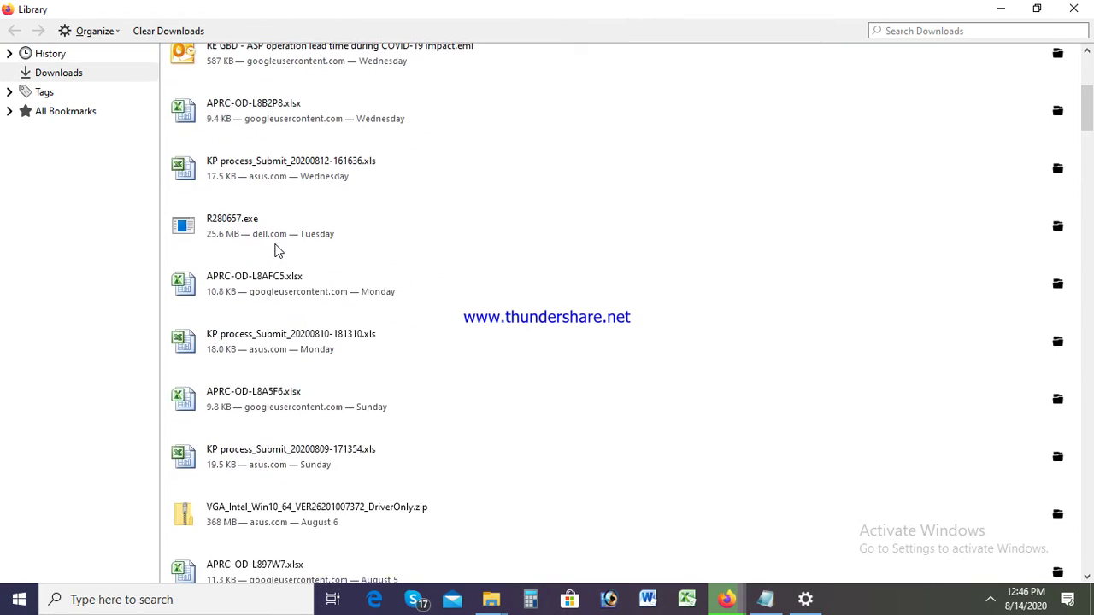
scroll(278, 248, "up", 4)
scroll(283, 251, "down", 3)
scroll(283, 253, "up", 5)
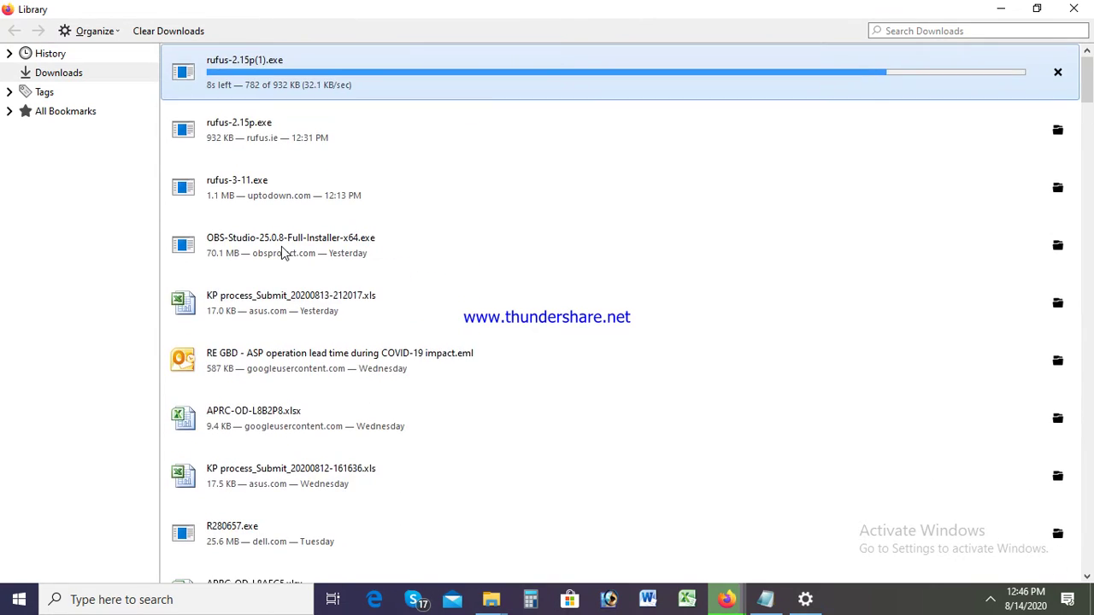
scroll(285, 252, "down", 12)
scroll(284, 250, "up", 12)
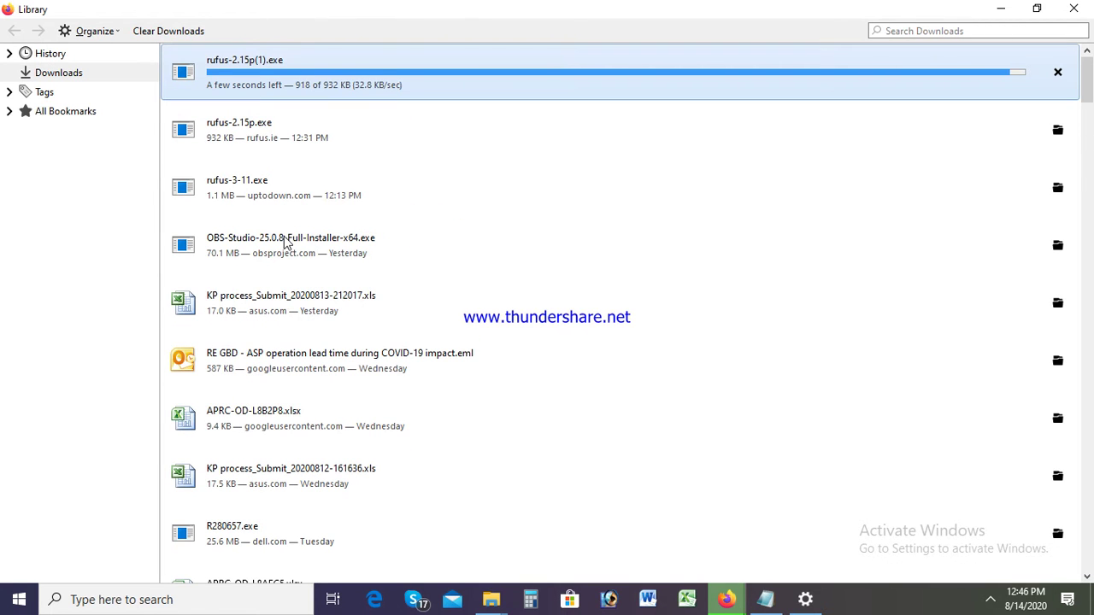
scroll(261, 75, "down", 4)
scroll(257, 77, "up", 4)
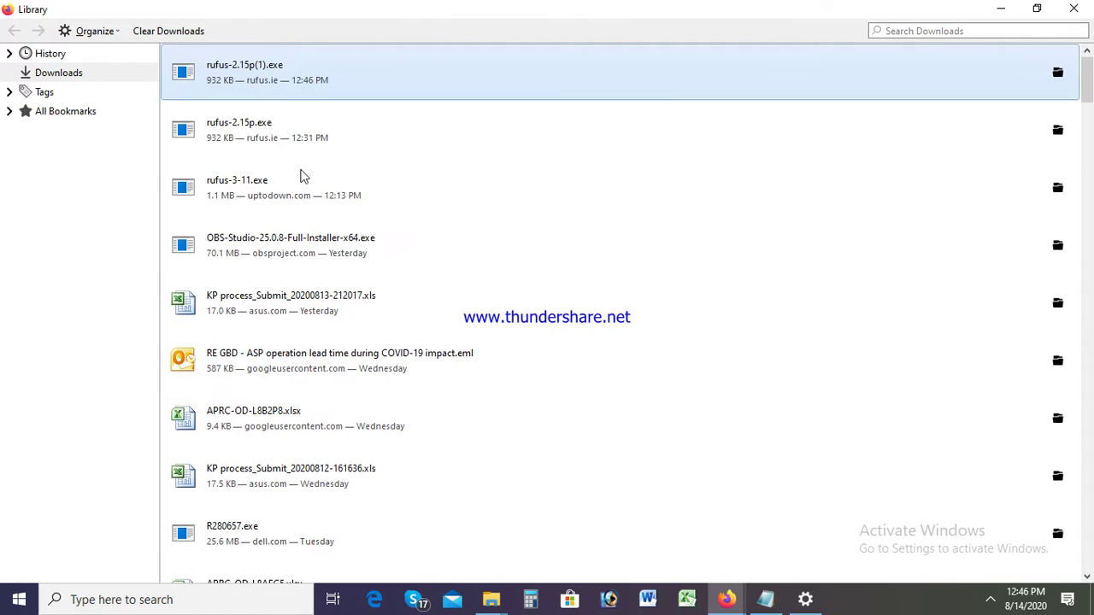
Run the downloaded rufus-2.15p(1) as administrator from its containing folder and select the 16 GB USB drive (H:) as the device
right_click(253, 77)
left_click(273, 89)
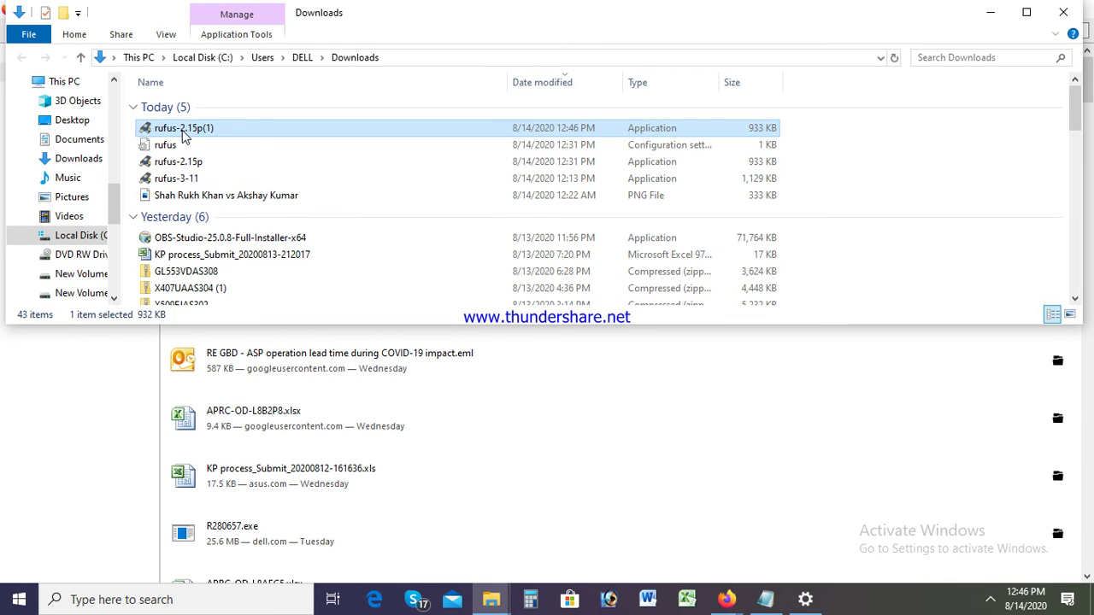
double_click(181, 128)
right_click(181, 128)
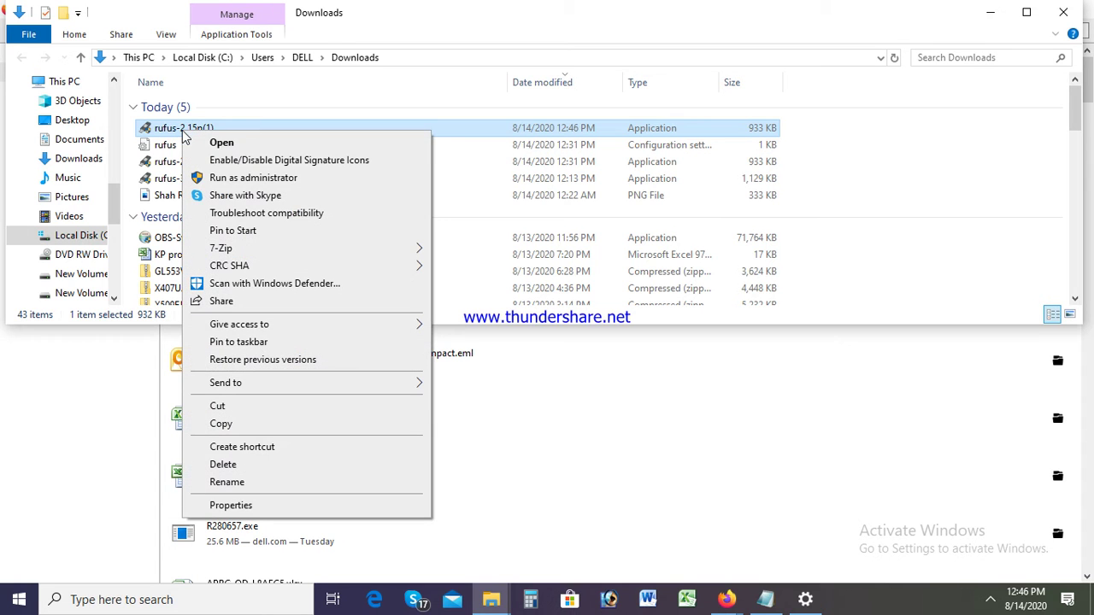
left_click(216, 179)
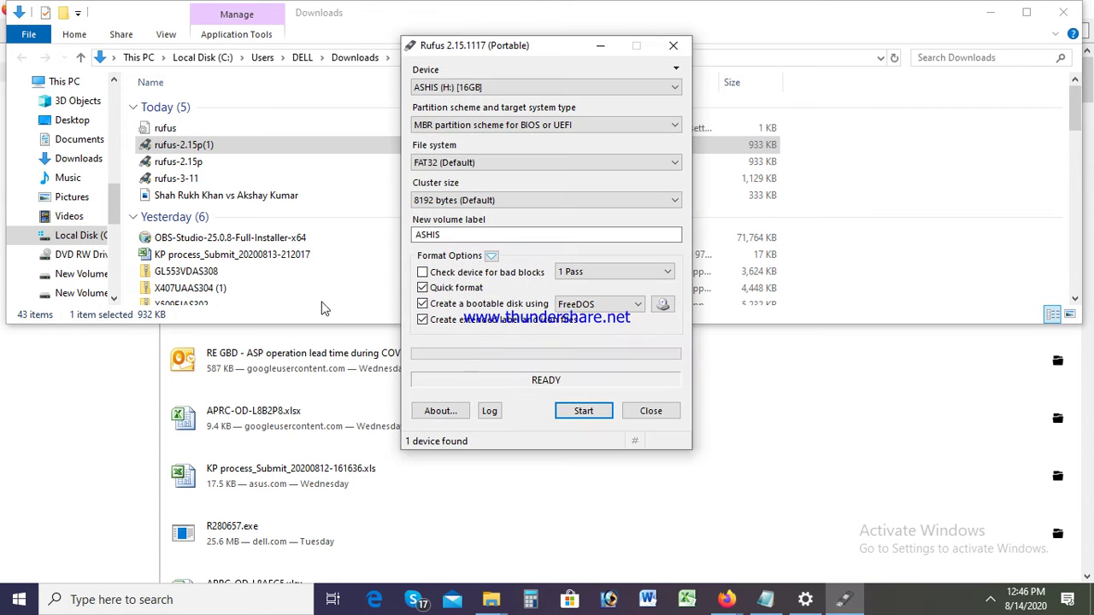
left_click(493, 87)
left_click(493, 102)
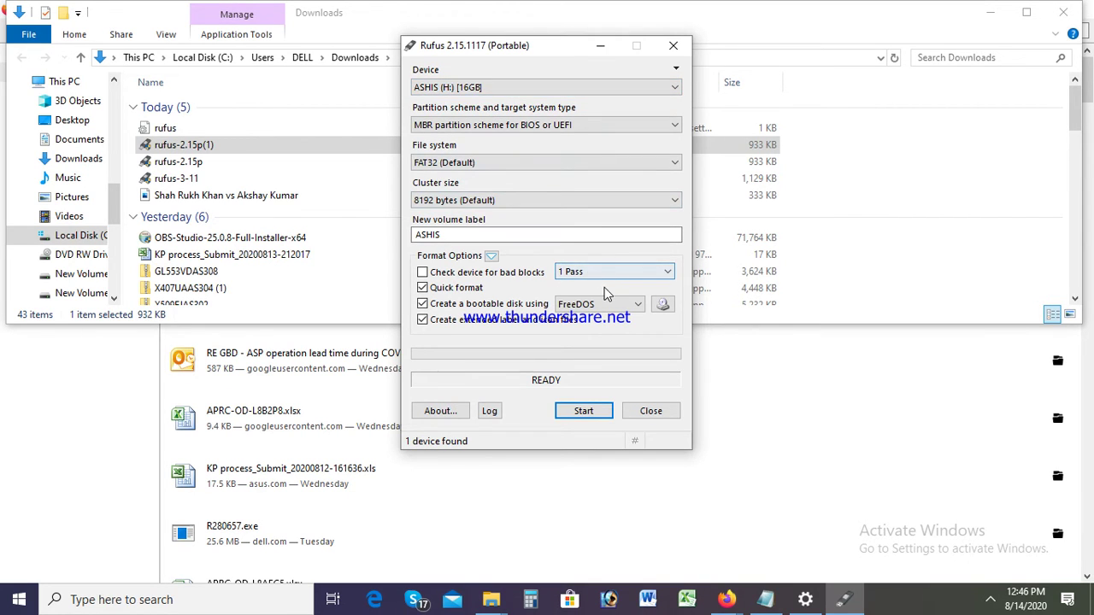
Review the three requirements in the Notepad notes, covering Rufus, the Windows 10 ISO and the USB drive, and return to Rufus
left_click(763, 598)
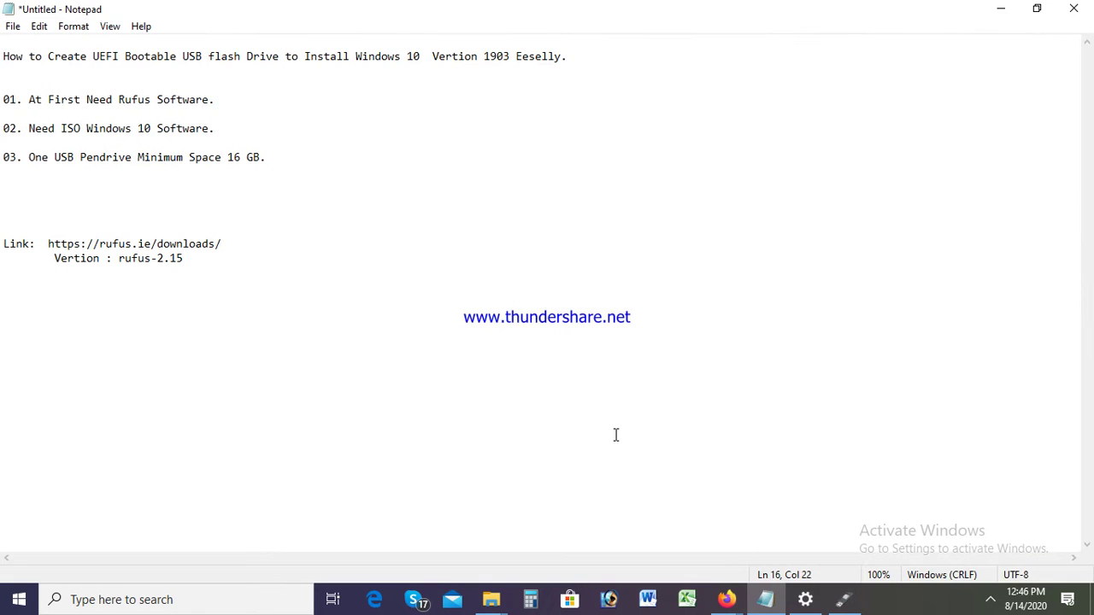
left_click_drag(216, 99, 2, 99)
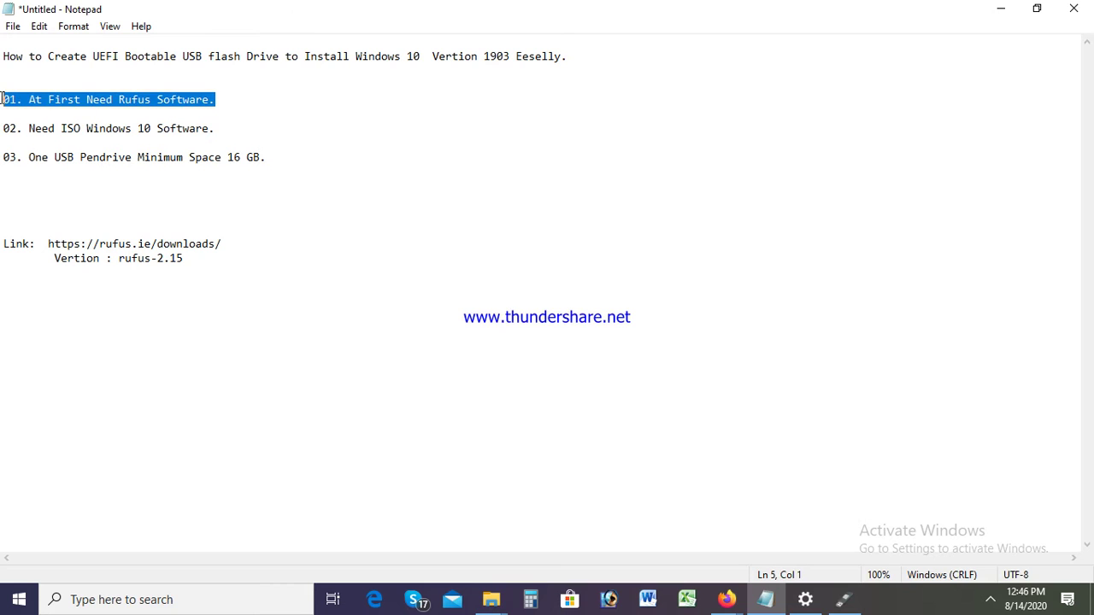
left_click(332, 189)
left_click(233, 128)
left_click_drag(105, 137, 3, 128)
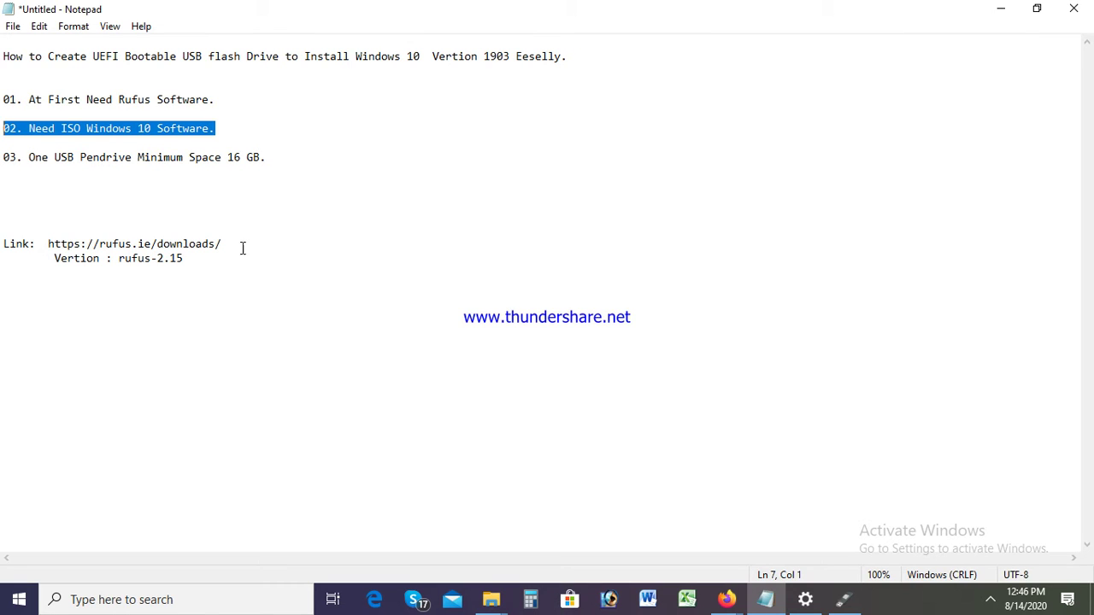
left_click(285, 156)
left_click(35, 156, "shift")
left_click(11, 157, "shift")
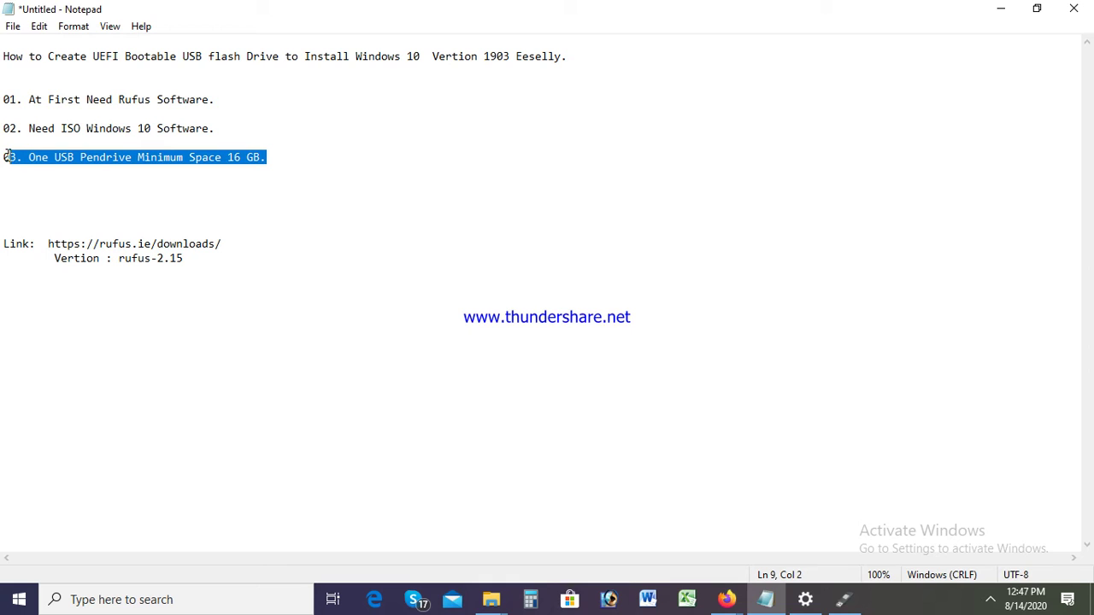
left_click(312, 192)
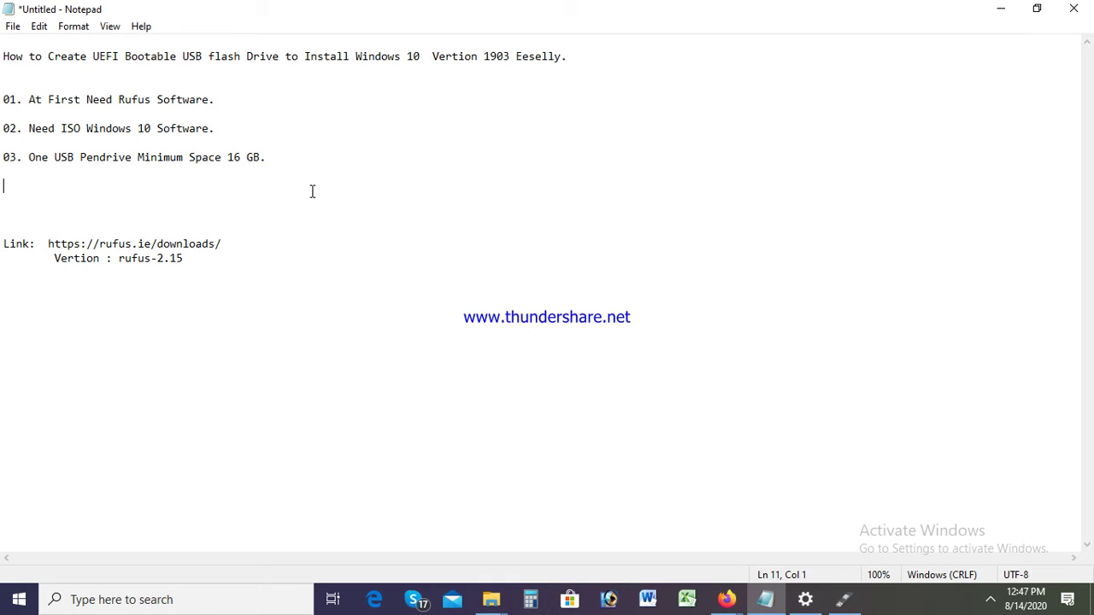
left_click(1009, 12)
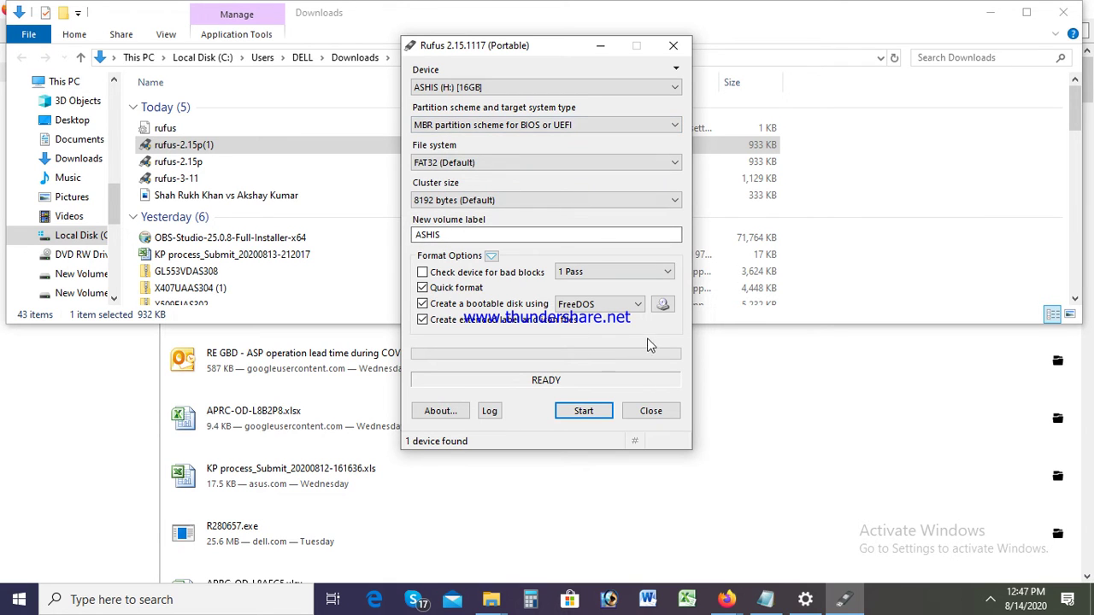
Load the Windows_10_AIO_FCU image from the ISO IMAGE folder on drive F: as the bootable disk source
left_click(663, 306)
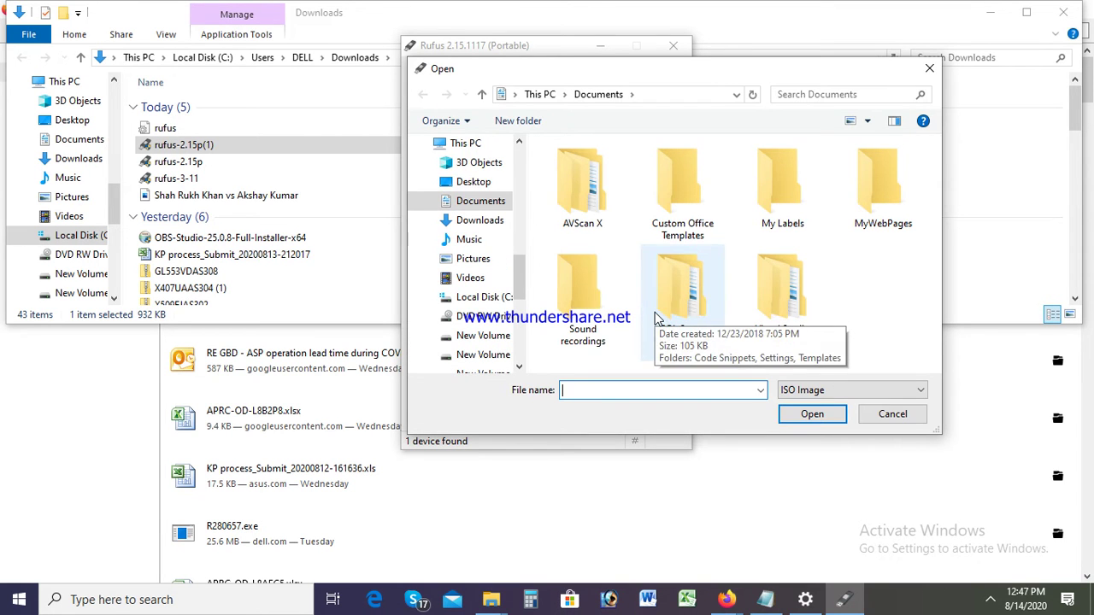
scroll(521, 307, "down", 2)
scroll(520, 318, "down", 1)
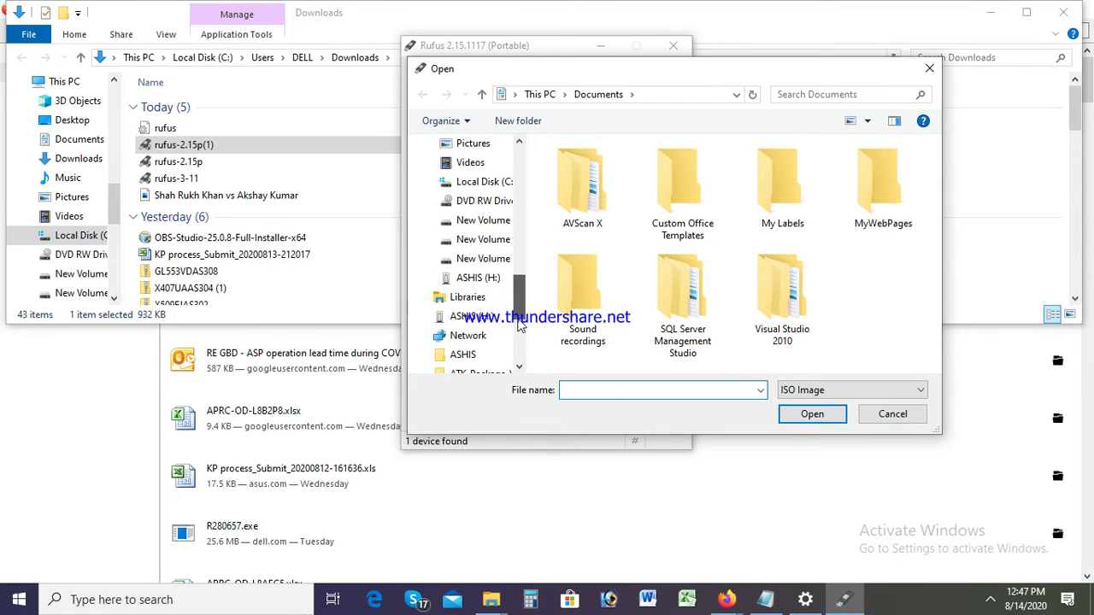
left_click(466, 242)
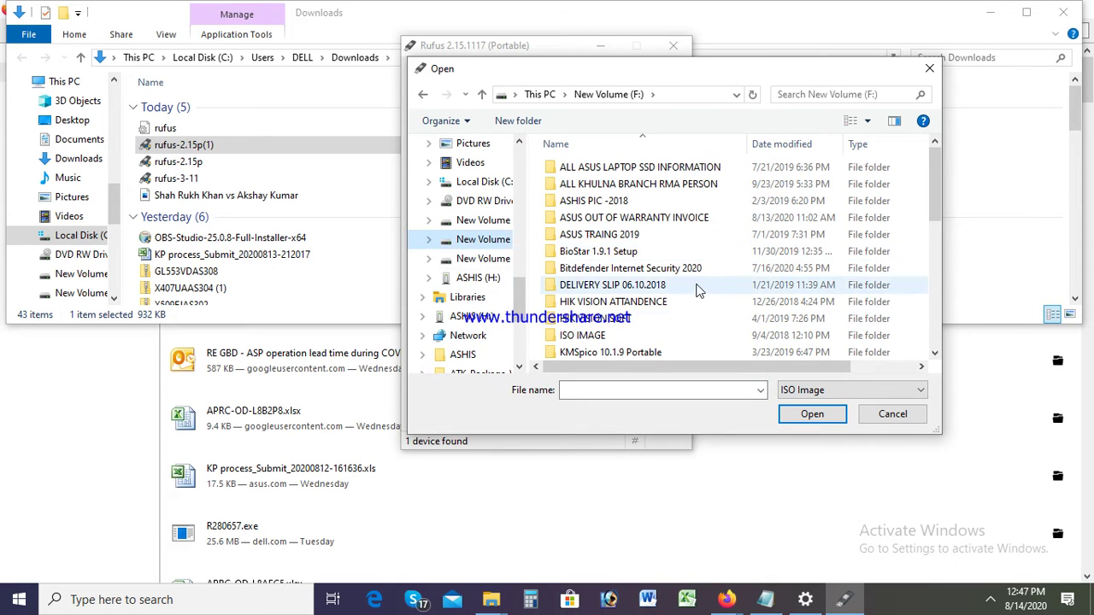
left_click(581, 340)
double_click(583, 335)
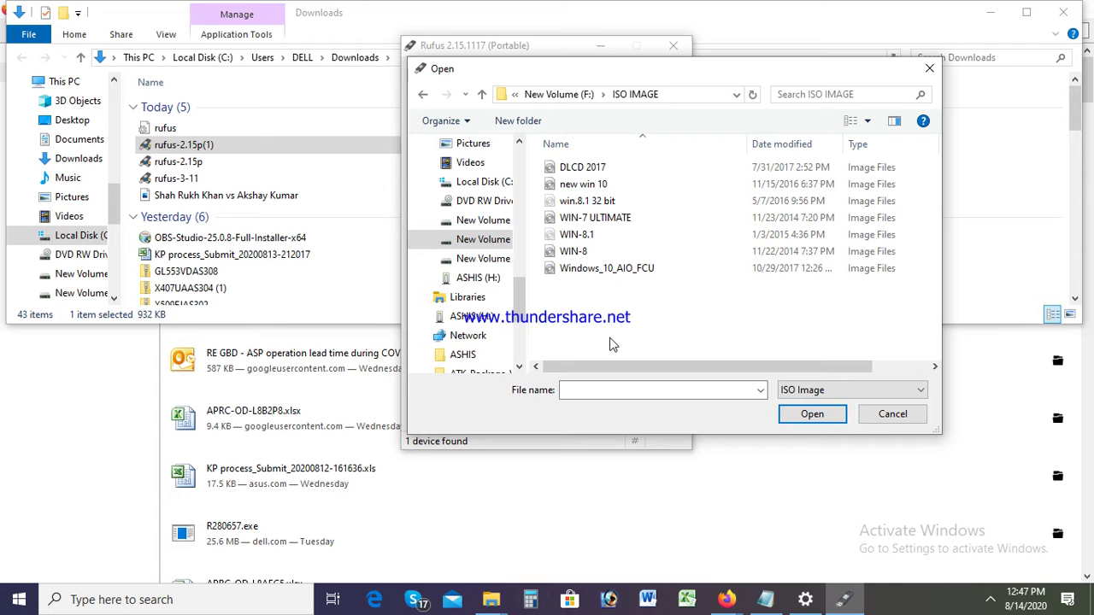
left_click(598, 271)
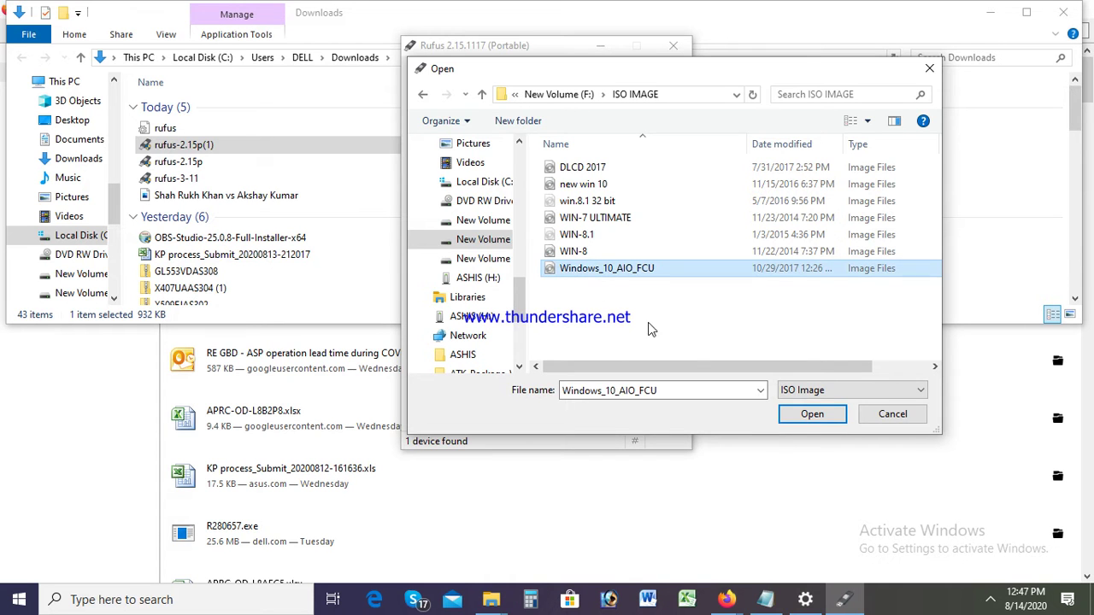
left_click(806, 416)
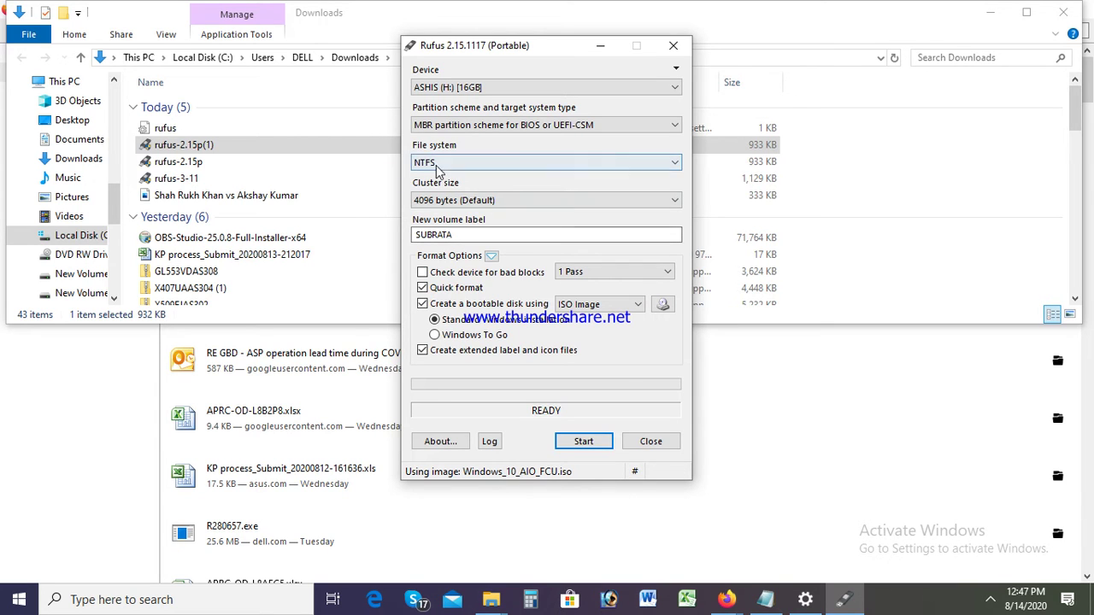
Set the partition scheme to MBR partition scheme for UEFI and the file system to FAT32 (Default)
left_click(500, 125)
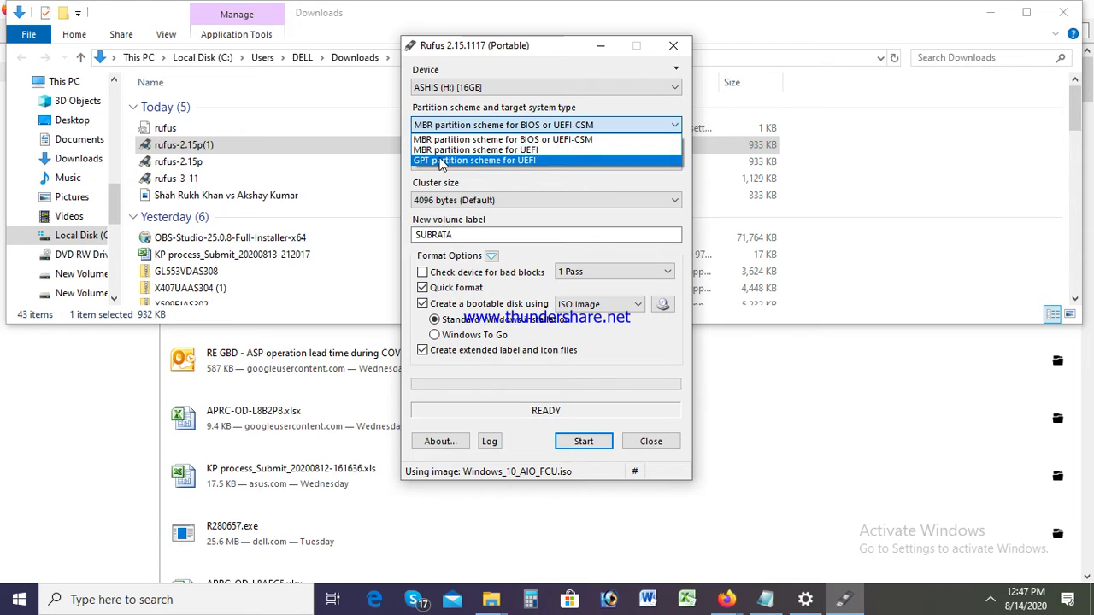
left_click(531, 151)
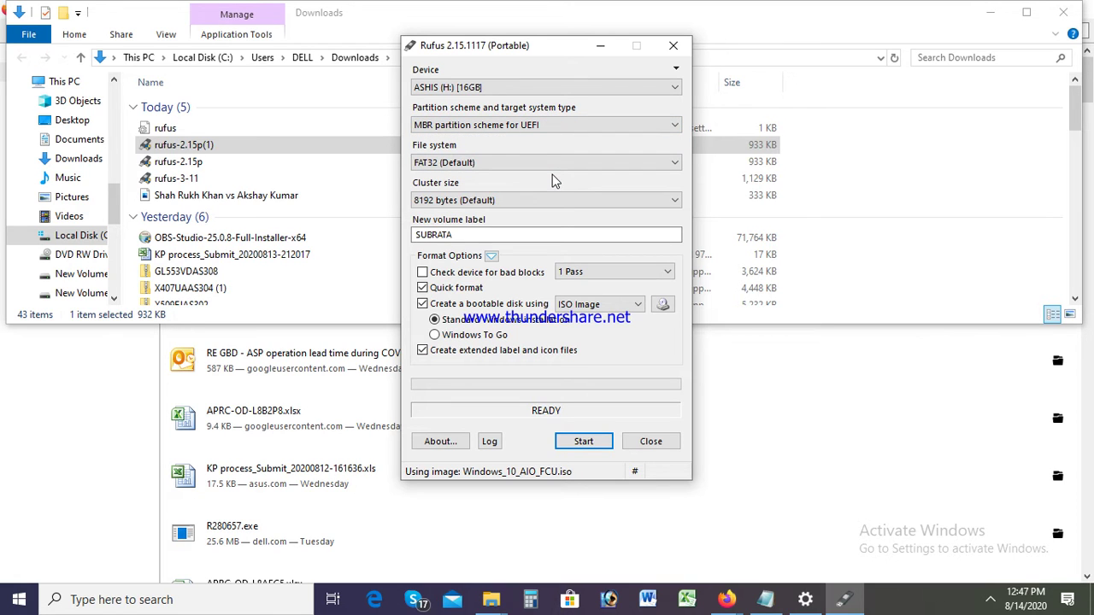
mouse_move(492, 133)
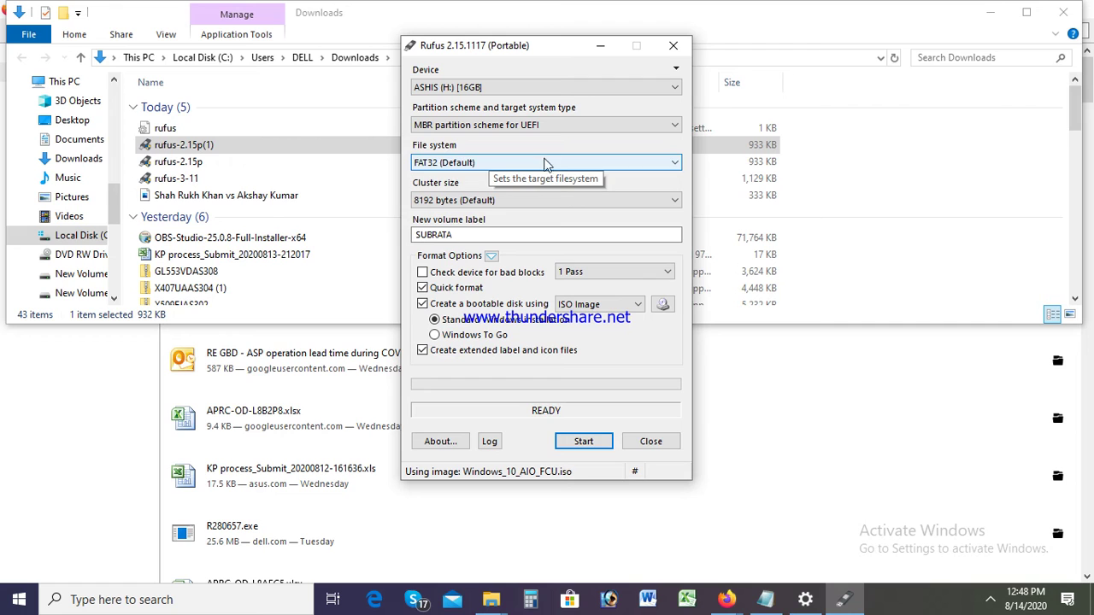
left_click(451, 164)
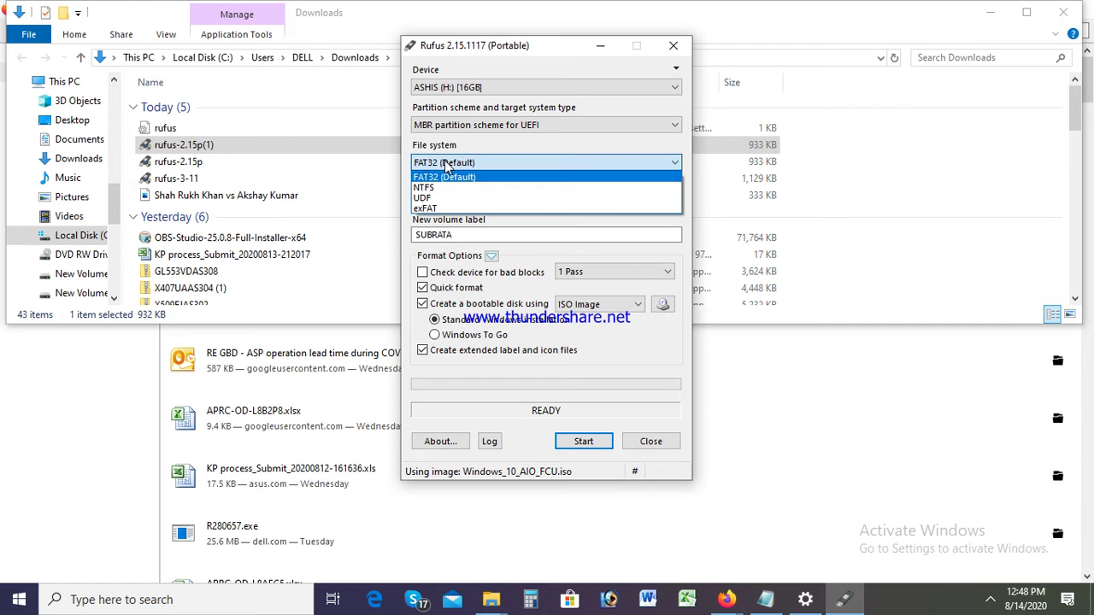
left_click(453, 175)
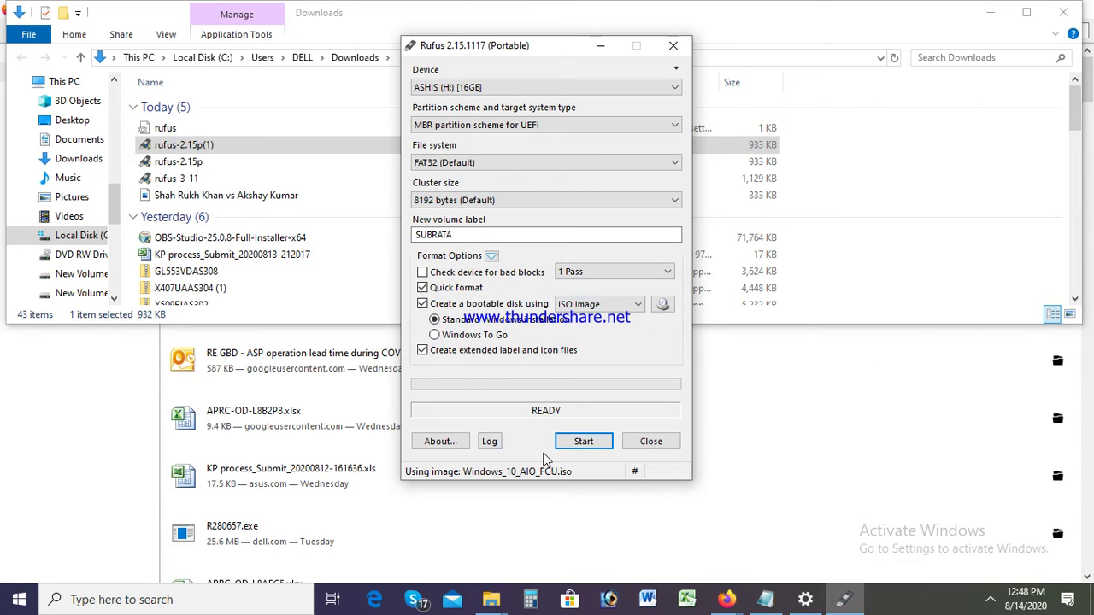
Start creating the bootable USB drive with the chosen settings and accept that all data on drive H: is destroyed
left_click(583, 441)
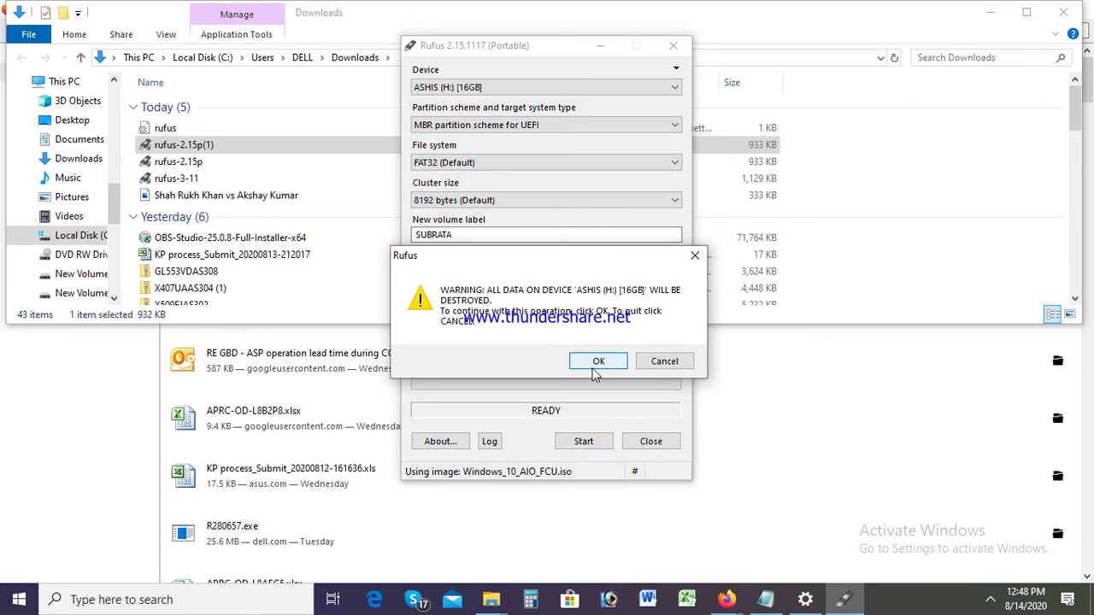
left_click(595, 362)
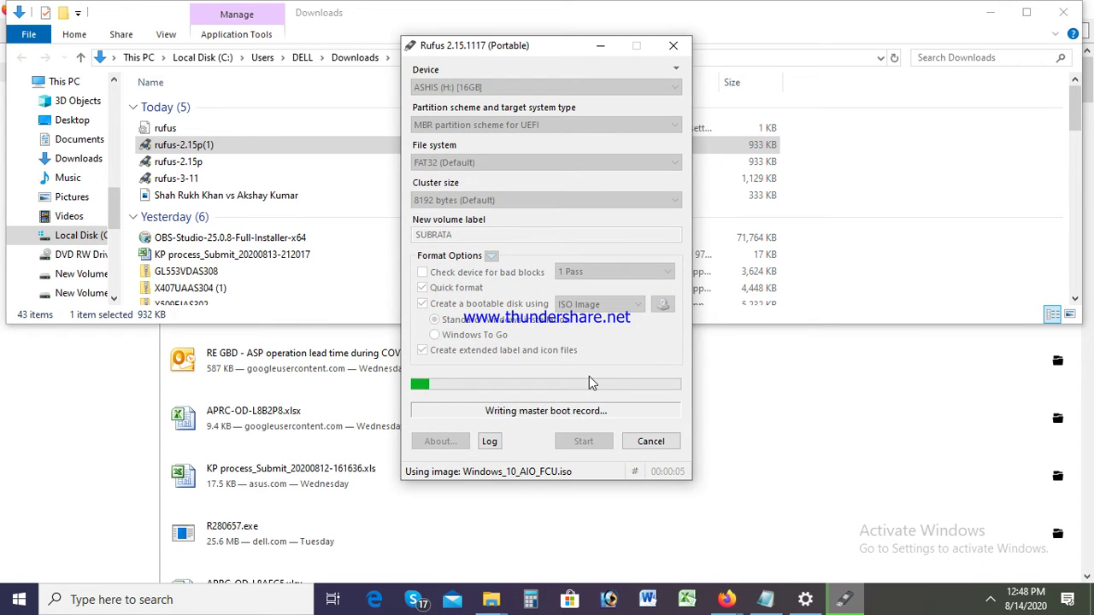
Minimize the Downloads folder window while the ISO files are copied, and close Rufus once the drive is ready
left_click(1078, 321)
left_click_drag(1088, 359, 1091, 371)
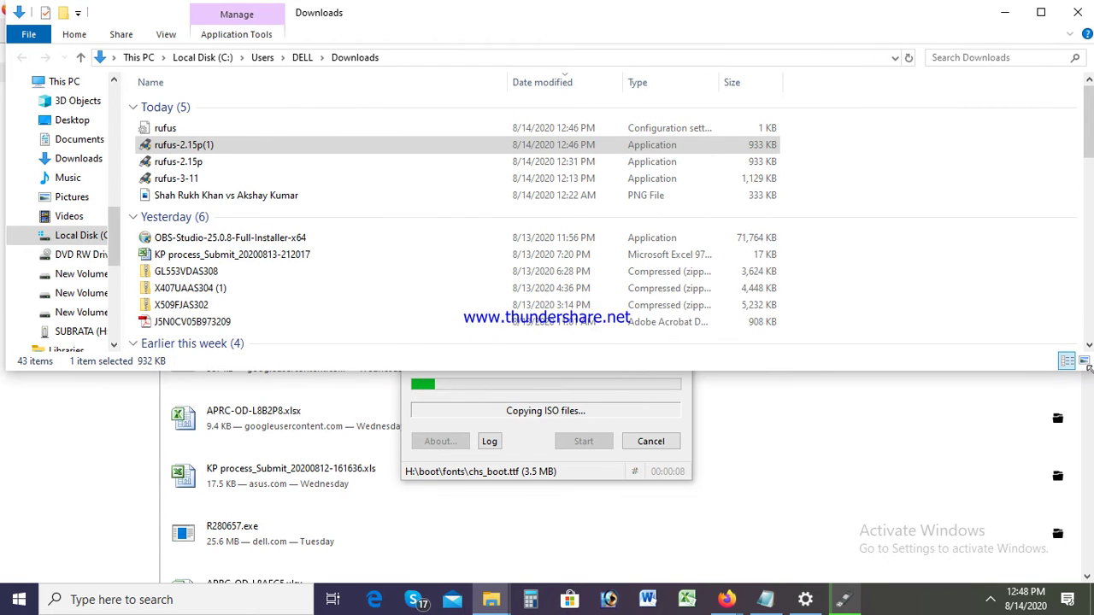
left_click(1004, 12)
left_click(996, 9)
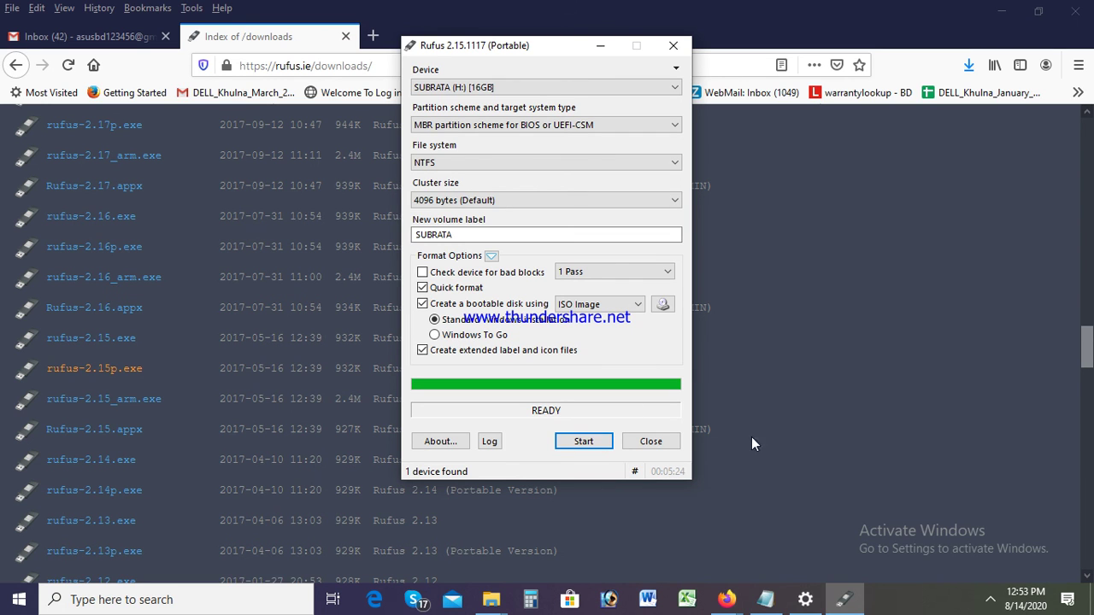
left_click(651, 441)
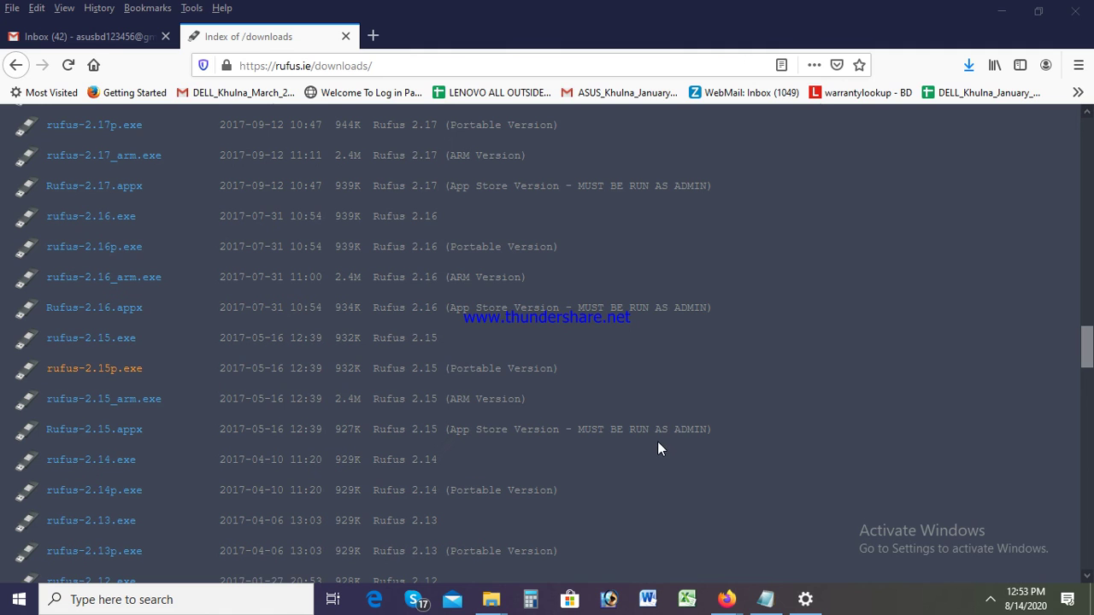
Switch to the Notepad notes and add "All Process Is Done. Now Ready win 10 uefi Bootable Pendrive." a few lines below the Rufus version
left_click(765, 599)
left_click(224, 276)
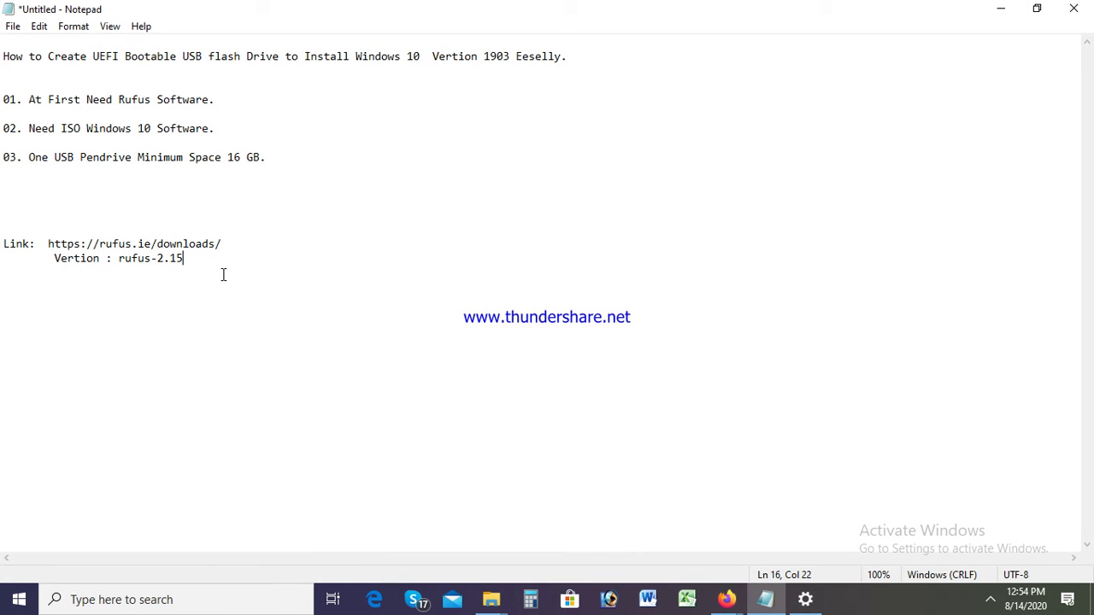
key("Return")
key("Return")
key("Return")
key("Return")
type("All Process Is")
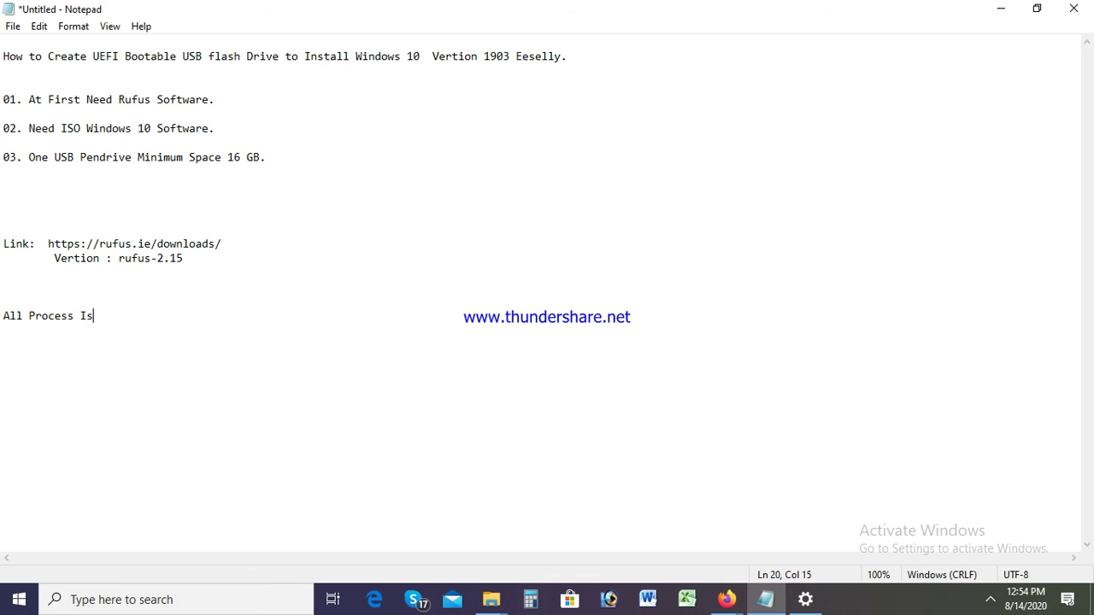
type(" Done. Now Ready wi")
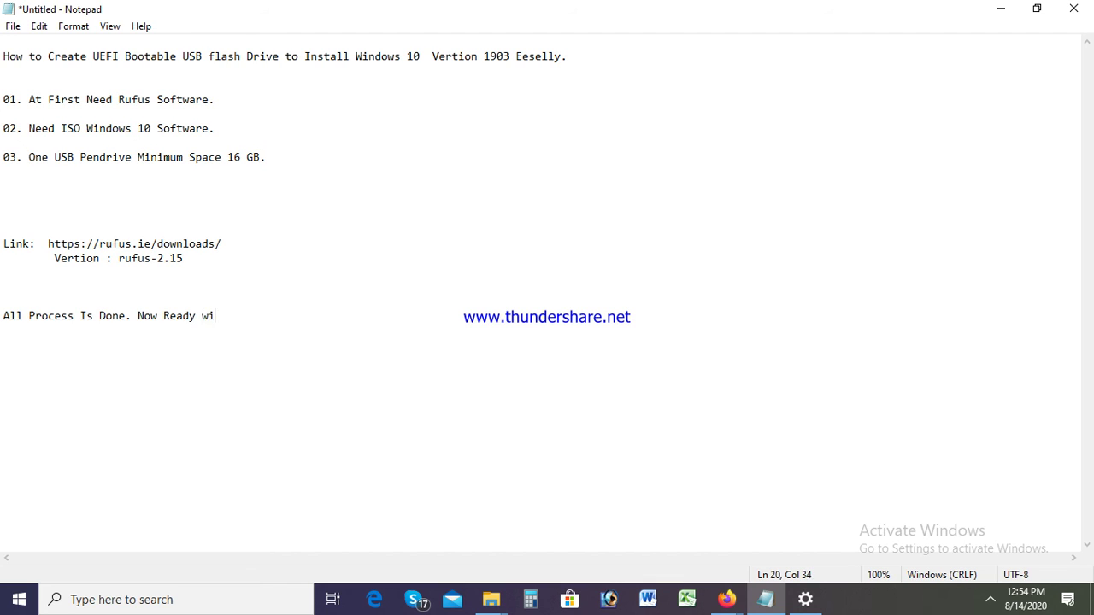
type("n 10 uefi Bootabl")
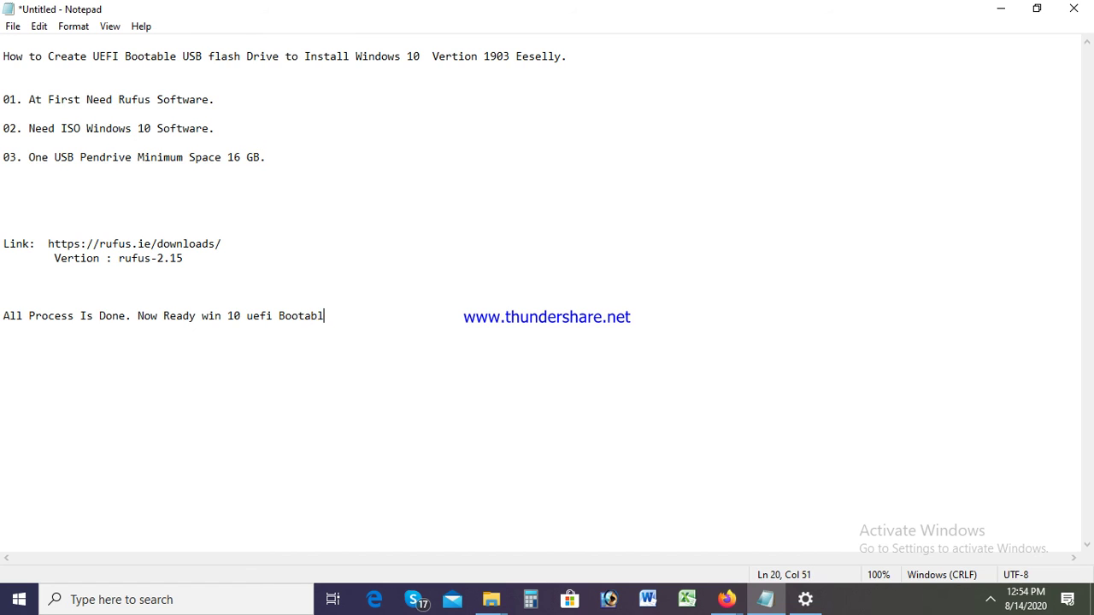
type("r")
key("BackSpace")
type("r")
key("BackSpace")
type("e Pendrive")
type(".")
Add the closing line "Thanks to all." at the end of the notes, separated by two blank lines
key("Return")
key("Return")
key("Return")
type("Than")
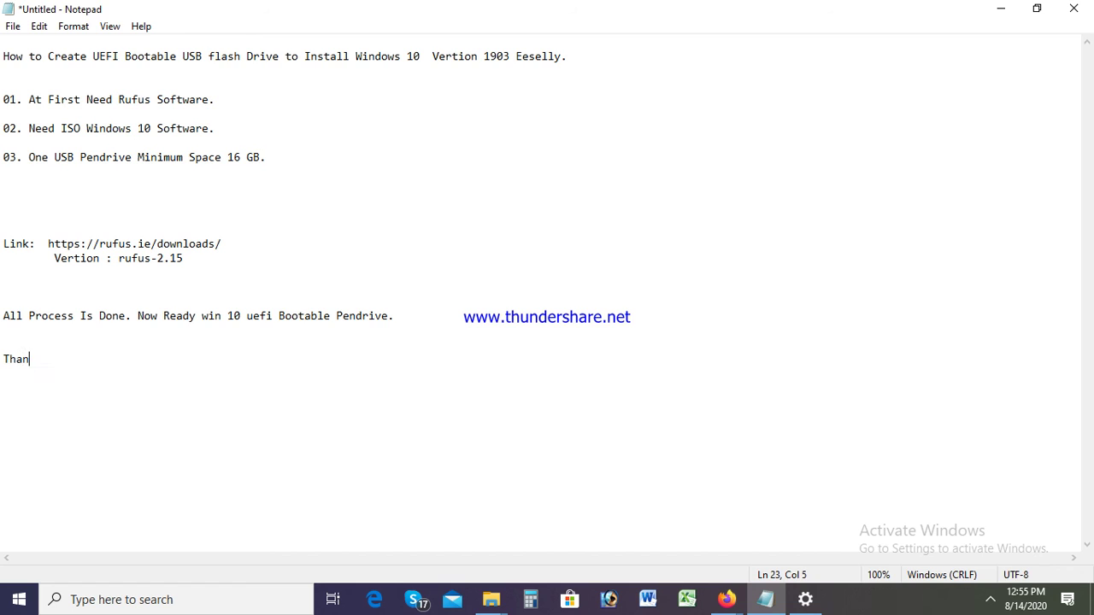
type("ks to all.")
left_click(989, 603)
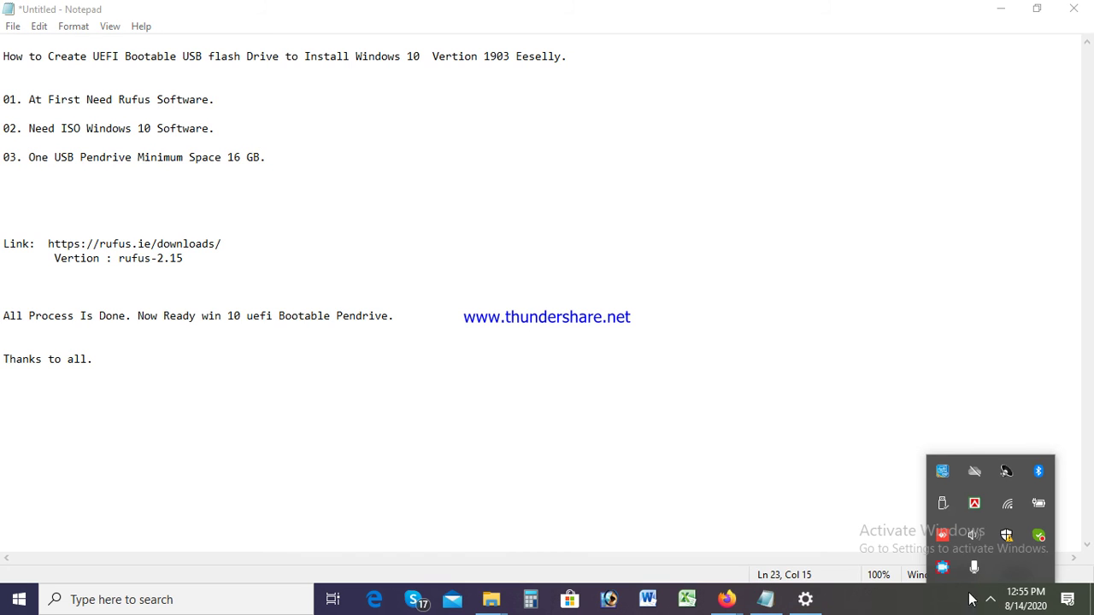